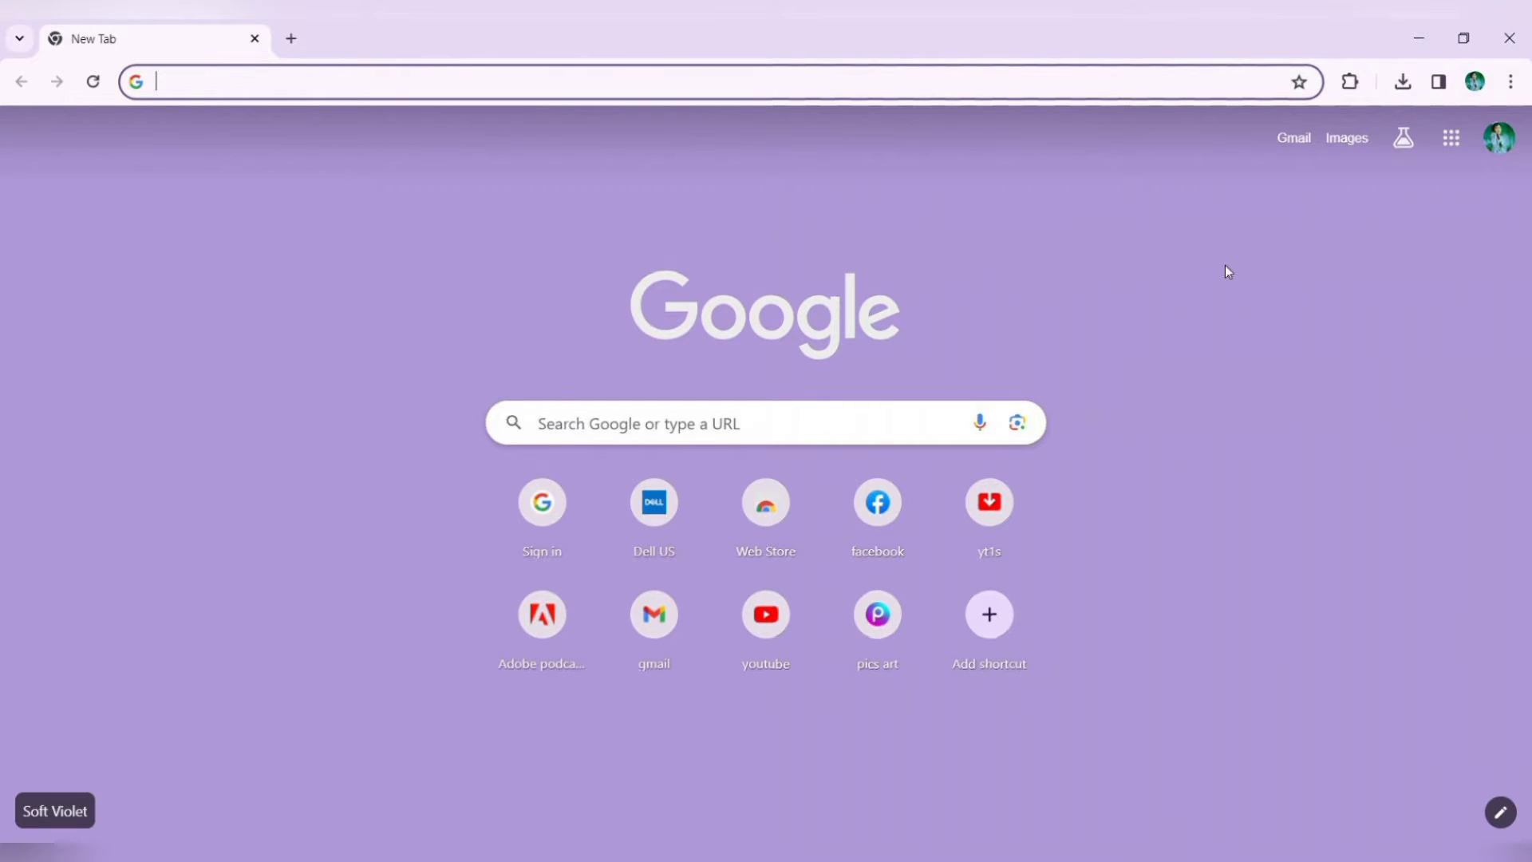
- Start a new Picsart project with a custom 1080 × 1080 px size
{"action": "left_click", "coordinate": [888, 624]}
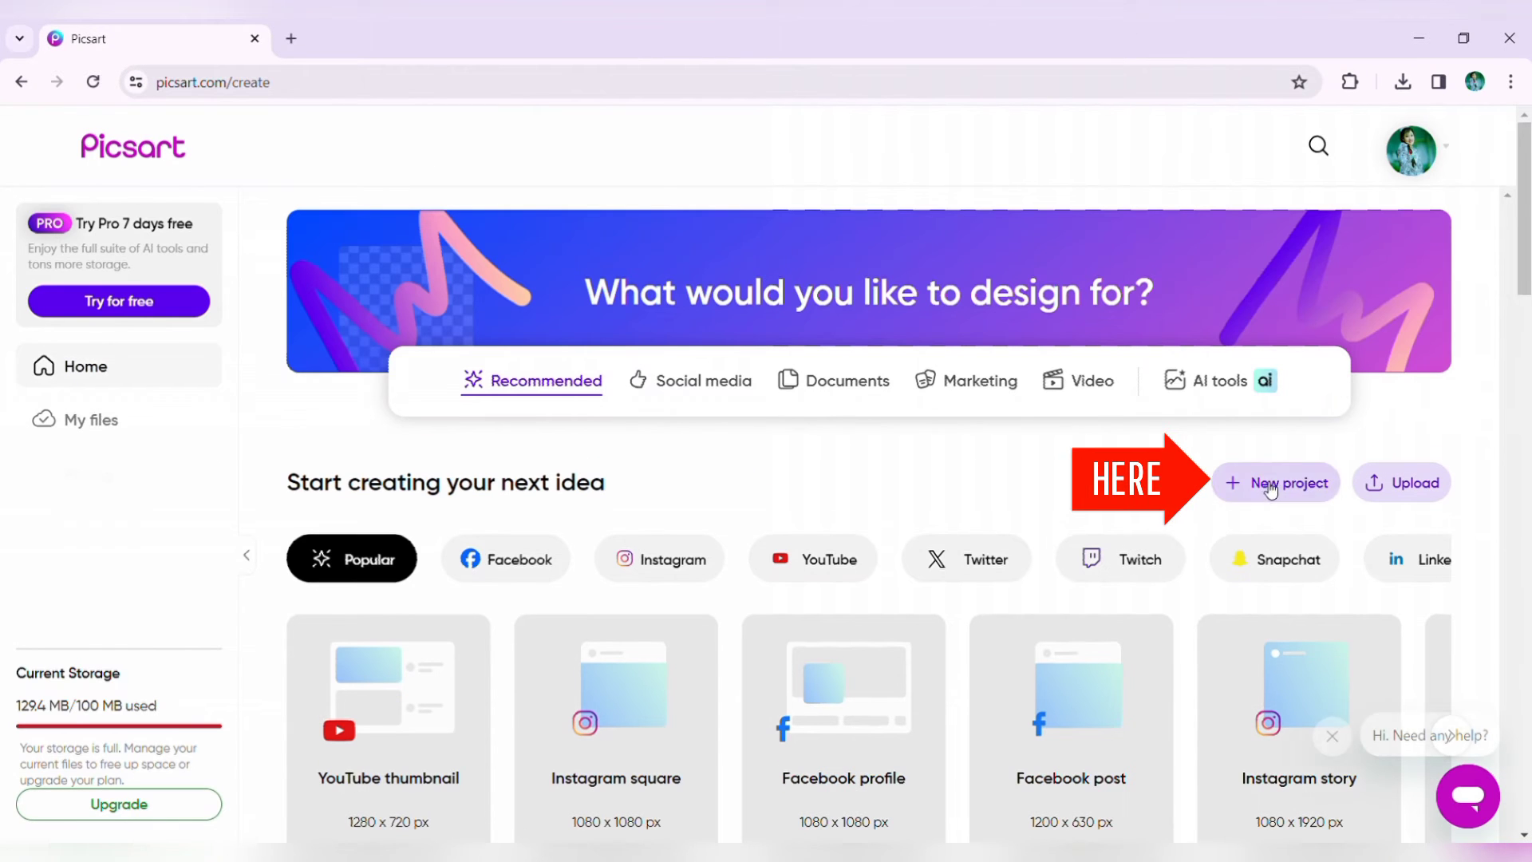
{"action": "left_click", "coordinate": [1286, 493]}
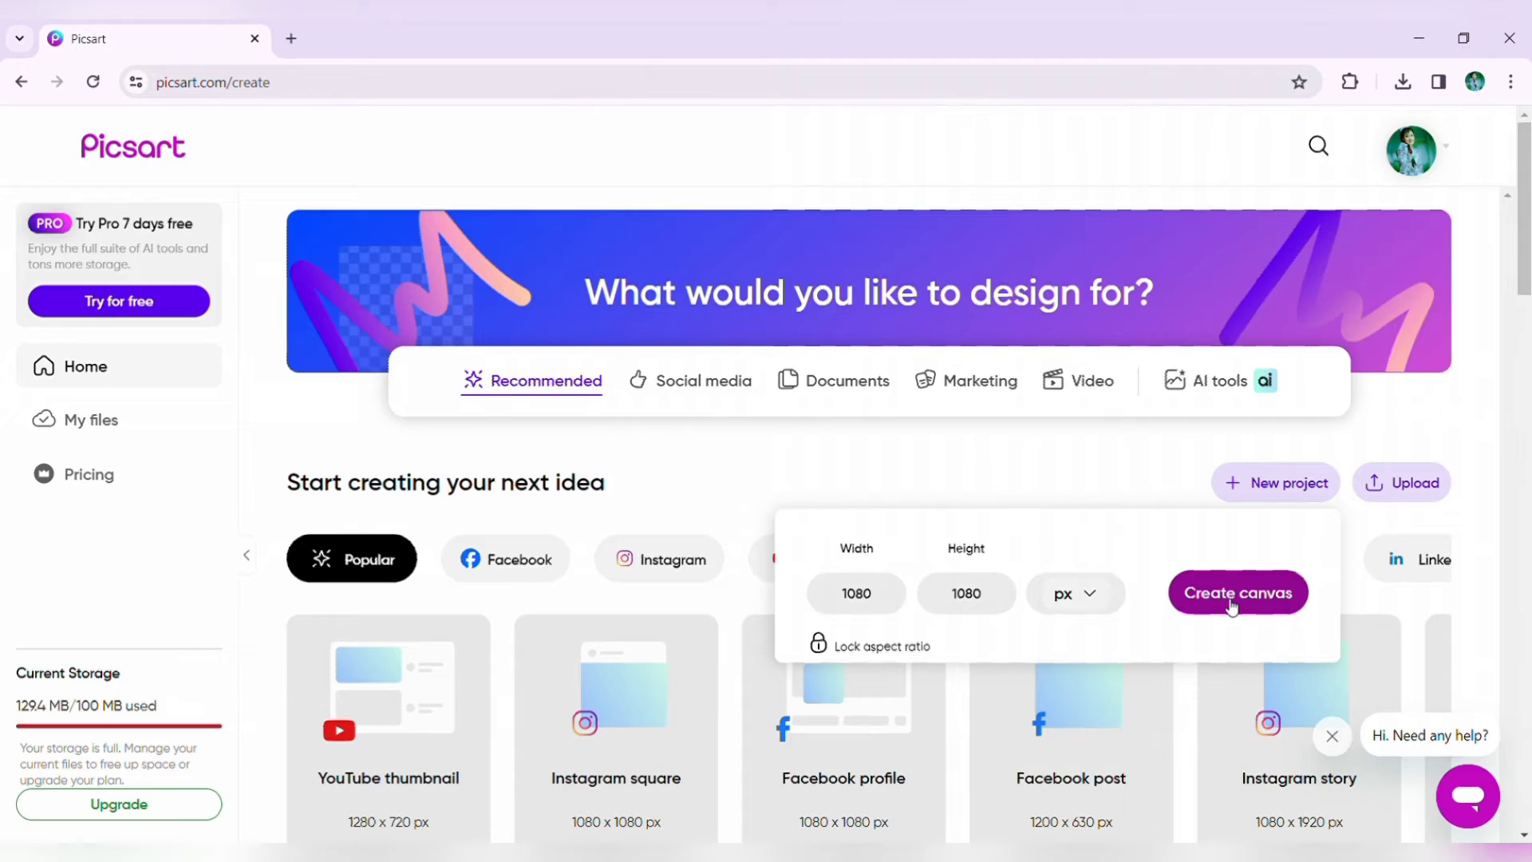
- Create the blank 1080 × 1080 px canvas in the editor
{"action": "left_click", "coordinate": [1231, 607]}
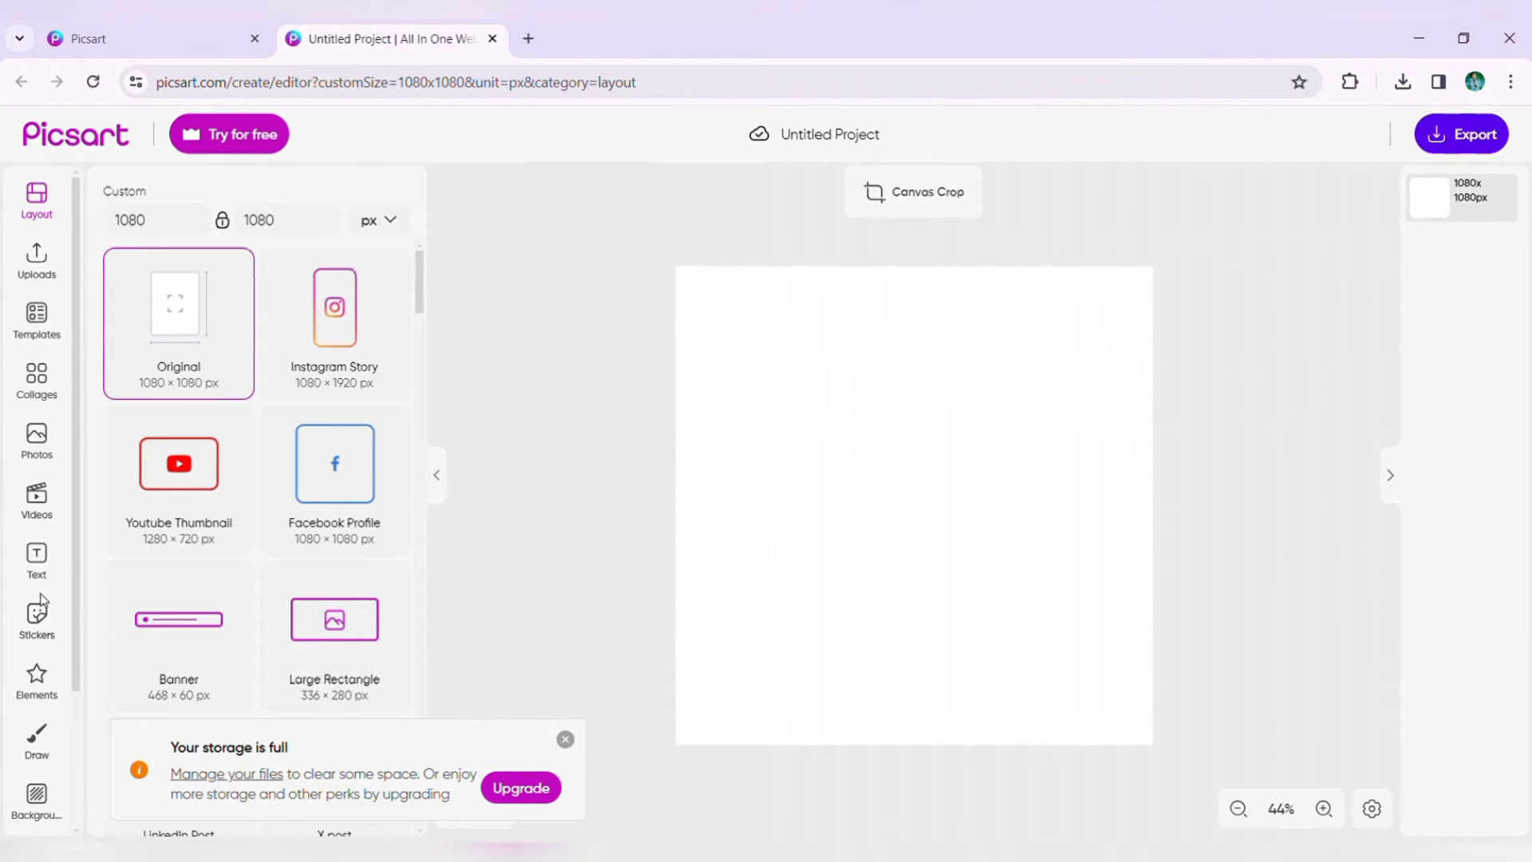
{"action": "scroll", "coordinate": [37, 605], "scroll_direction": "down", "scroll_amount": 2}
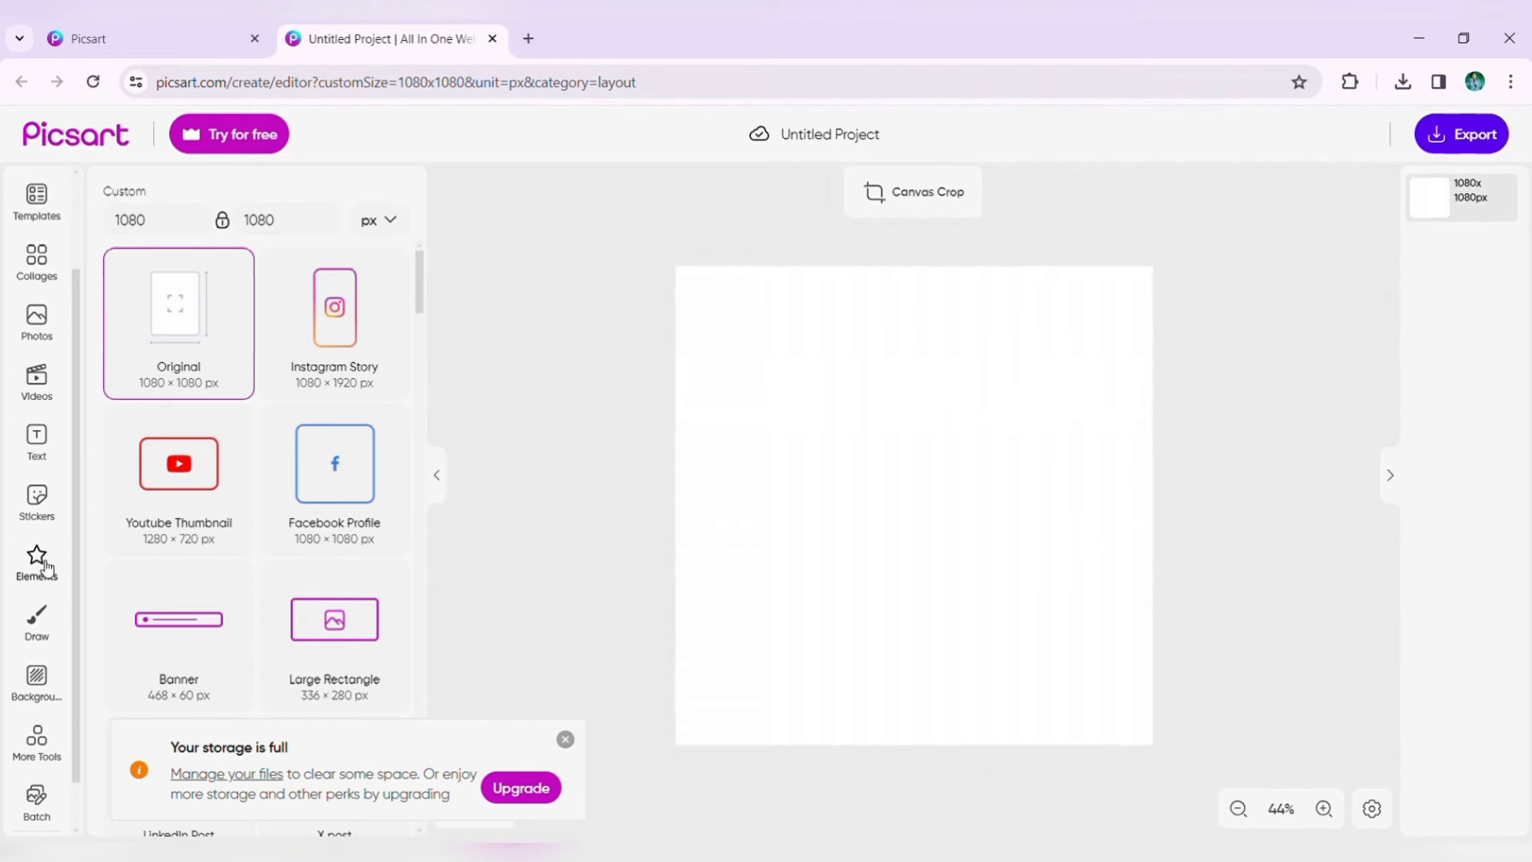
- Drag a circle from the Elements library onto the canvas and enlarge it
{"action": "left_click", "coordinate": [43, 568]}
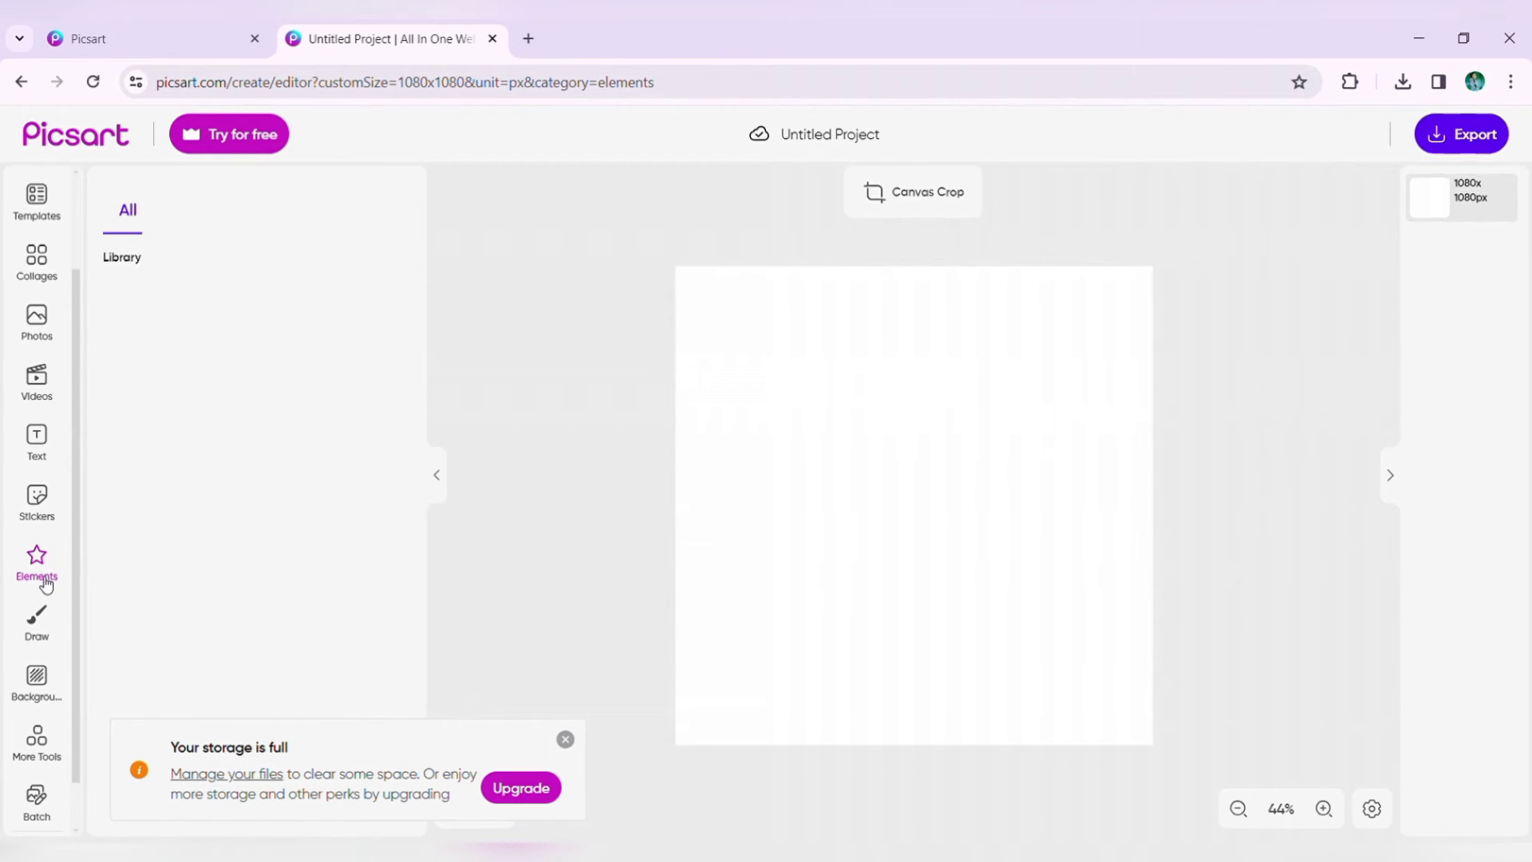
{"action": "scroll", "coordinate": [289, 488], "scroll_direction": "down", "scroll_amount": 1}
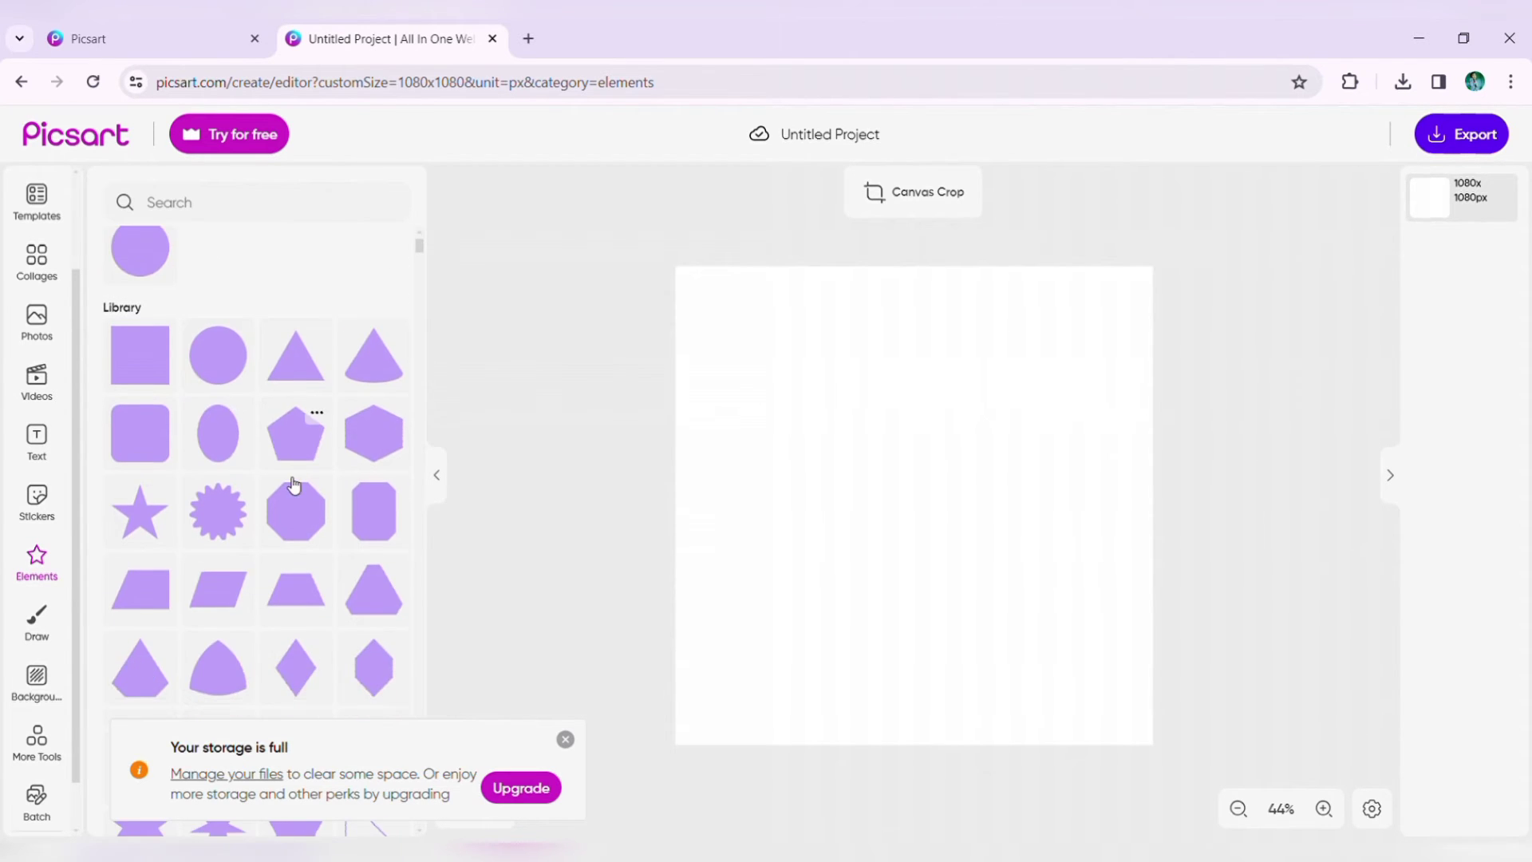
{"action": "scroll", "coordinate": [275, 479], "scroll_direction": "up", "scroll_amount": 1}
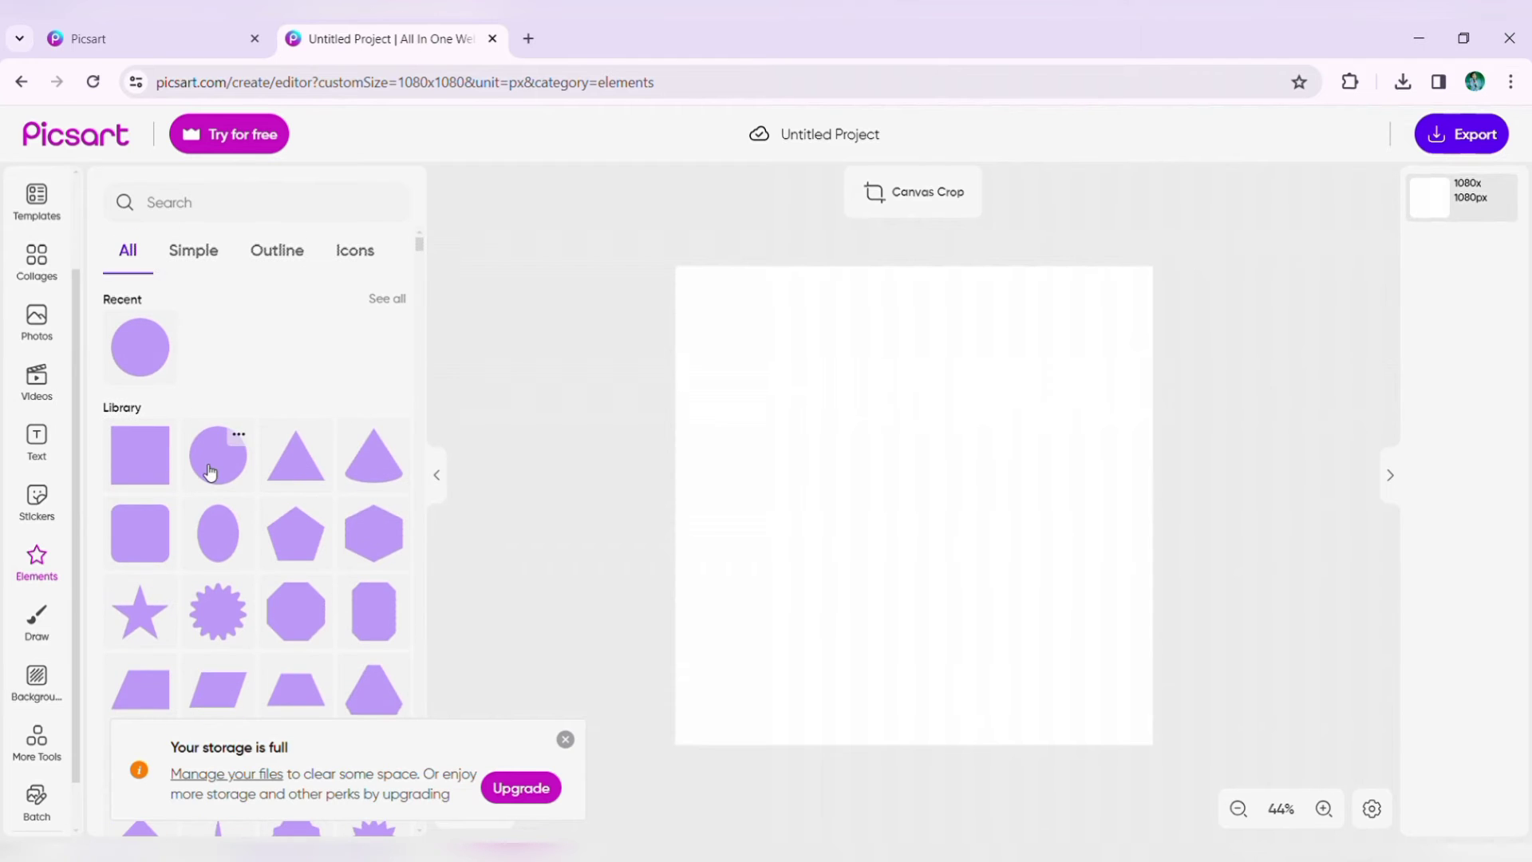
{"action": "left_click_drag", "start_coordinate": [210, 447], "coordinate": [874, 470]}
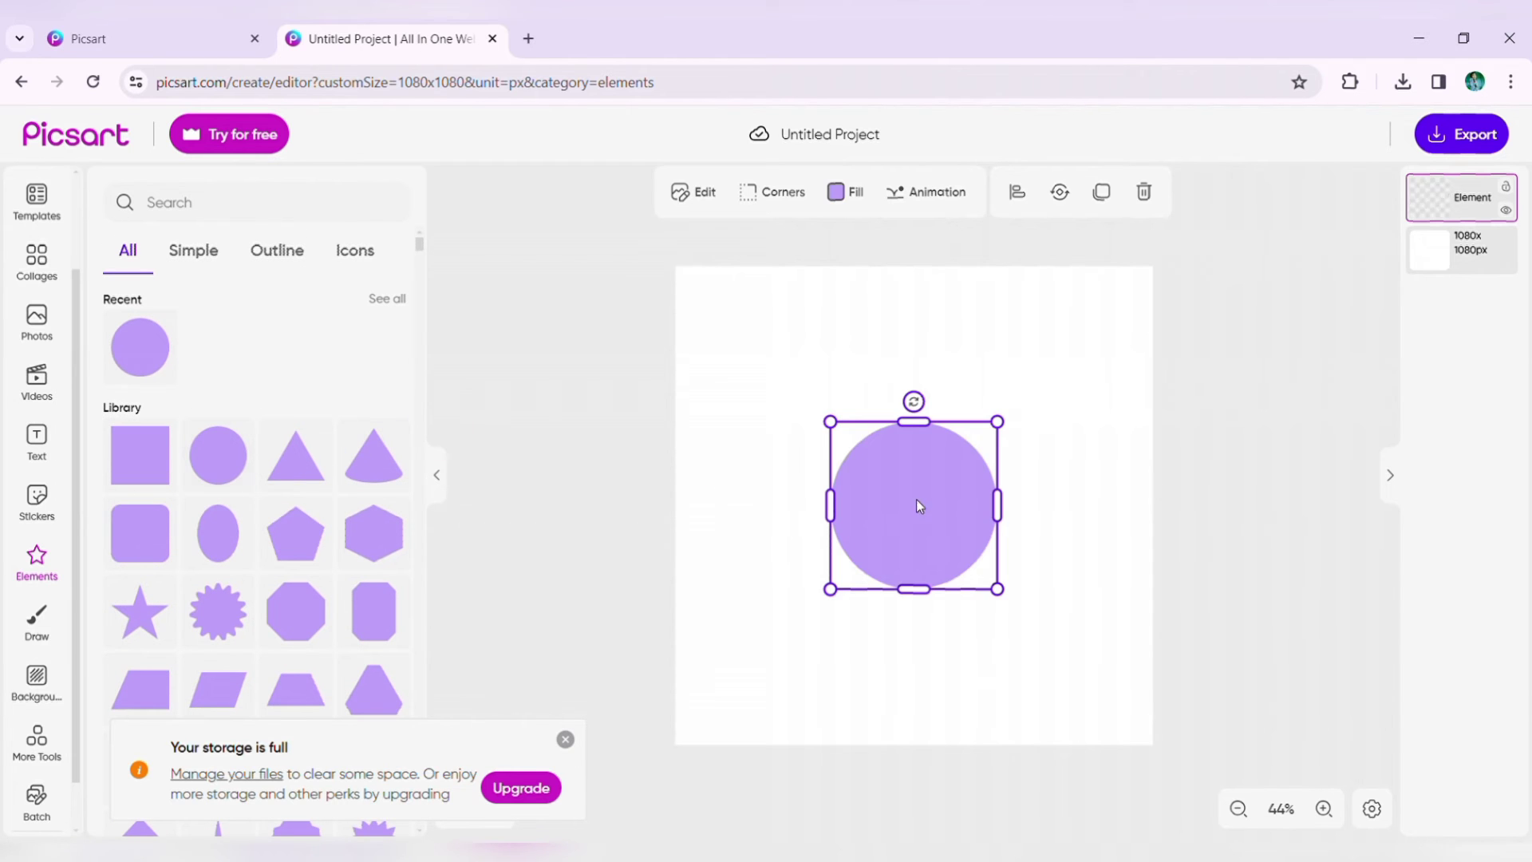
{"action": "left_click_drag", "start_coordinate": [1003, 595], "coordinate": [1043, 640]}
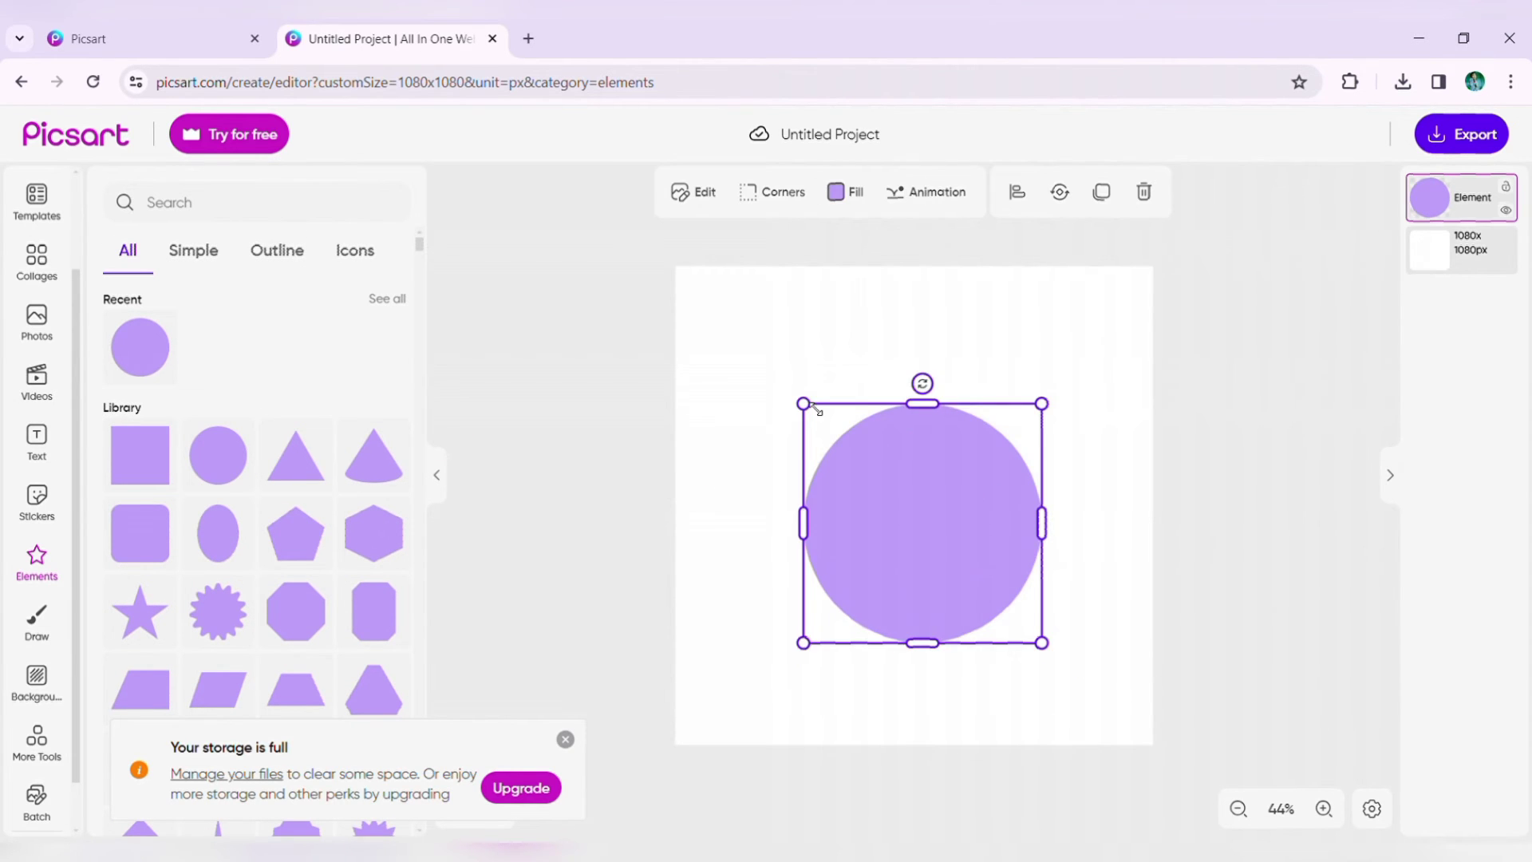
{"action": "left_click_drag", "start_coordinate": [803, 399], "coordinate": [767, 367]}
{"action": "left_click_drag", "start_coordinate": [1042, 639], "coordinate": [1059, 661]}
- Fill the circle with the cartoon girl image, centring her face inside the frame
{"action": "right_click", "coordinate": [979, 563]}
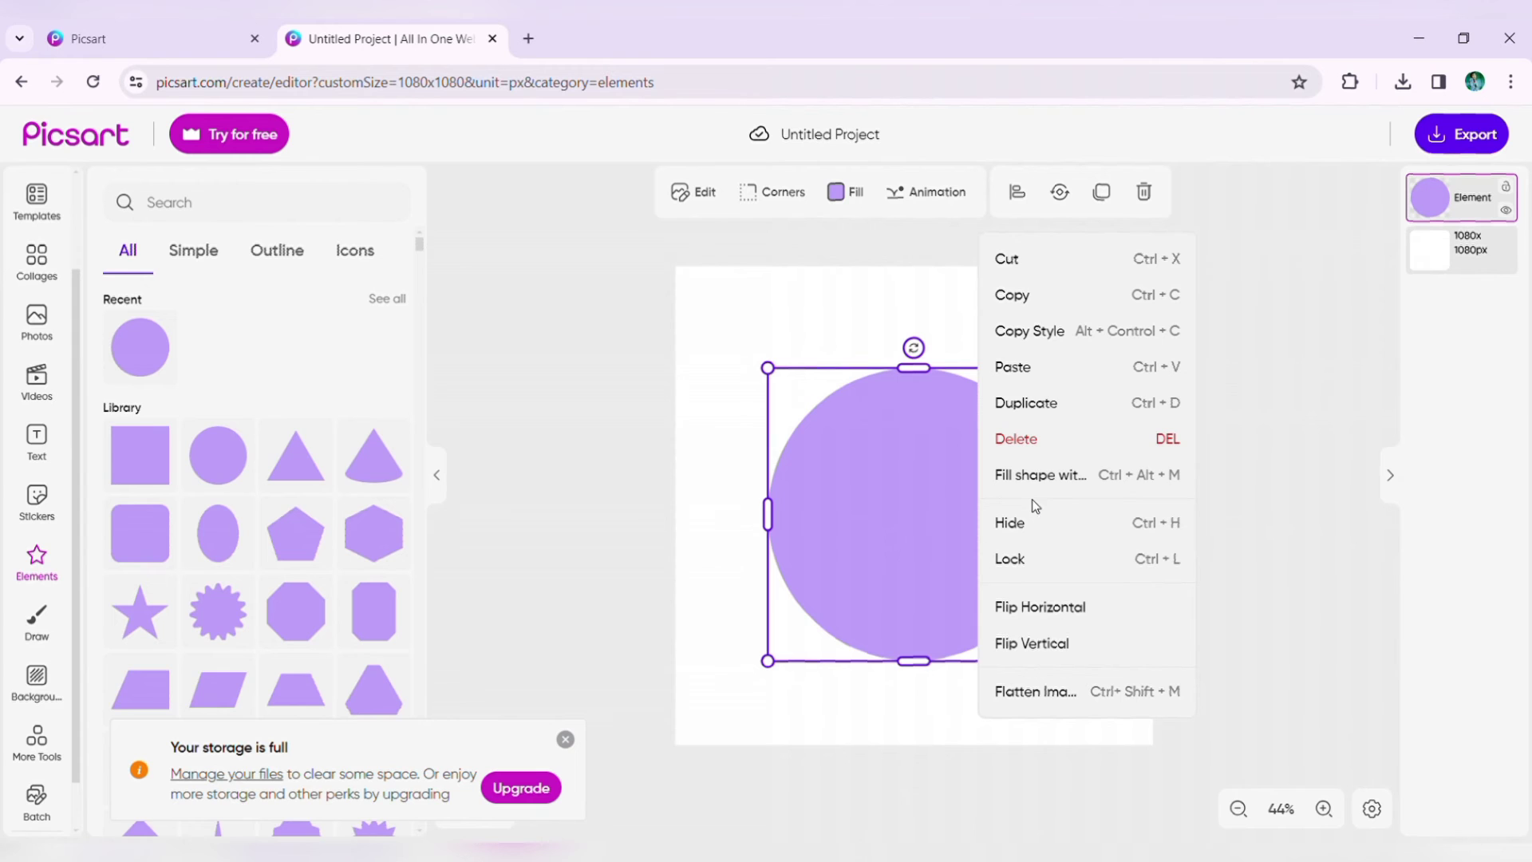
{"action": "left_click", "coordinate": [1040, 474]}
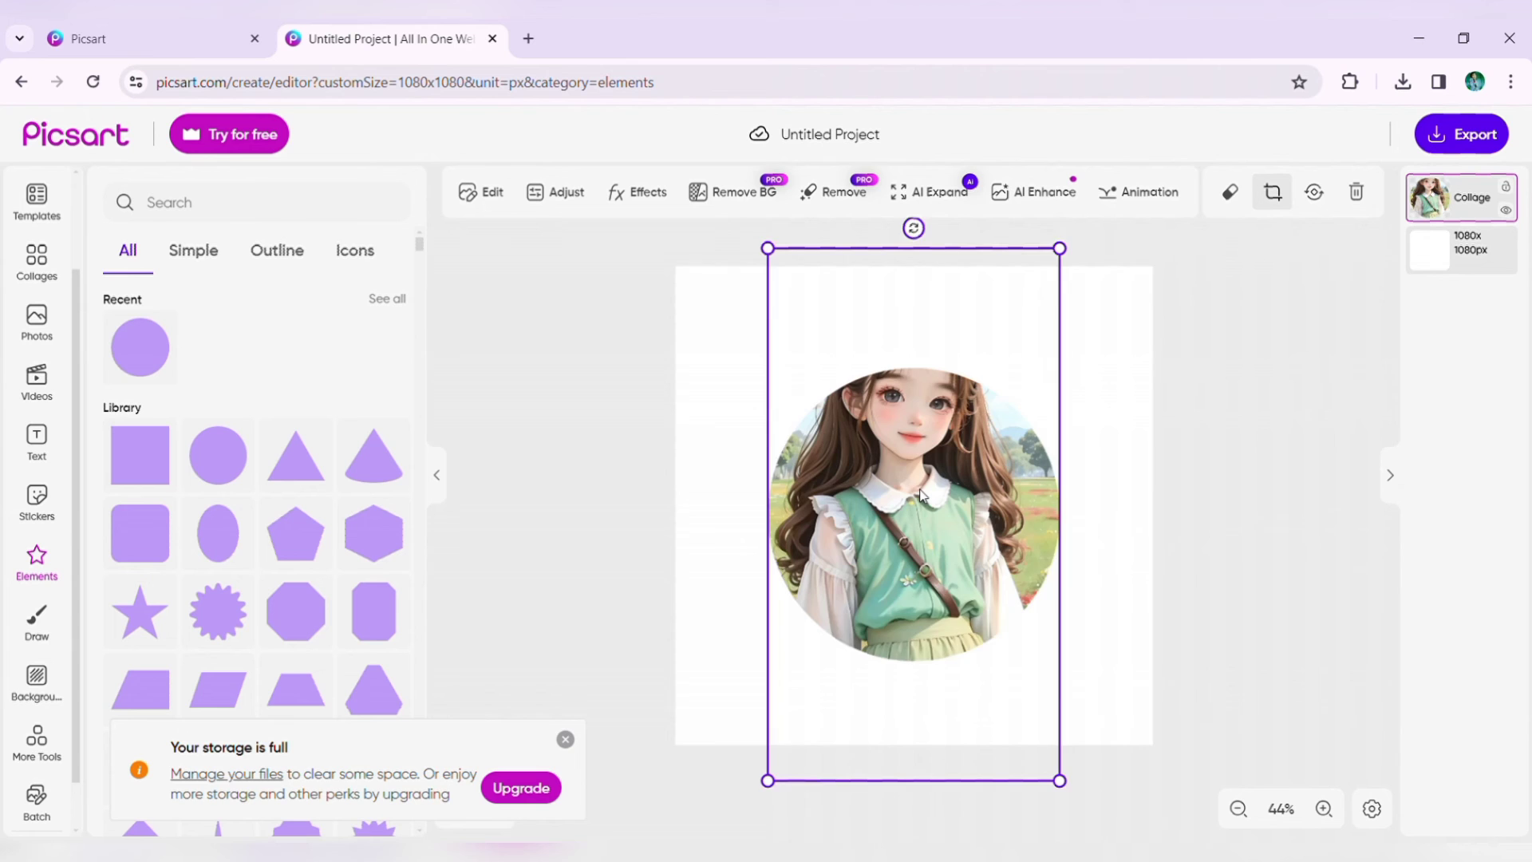
{"action": "left_click_drag", "start_coordinate": [919, 495], "coordinate": [921, 578]}
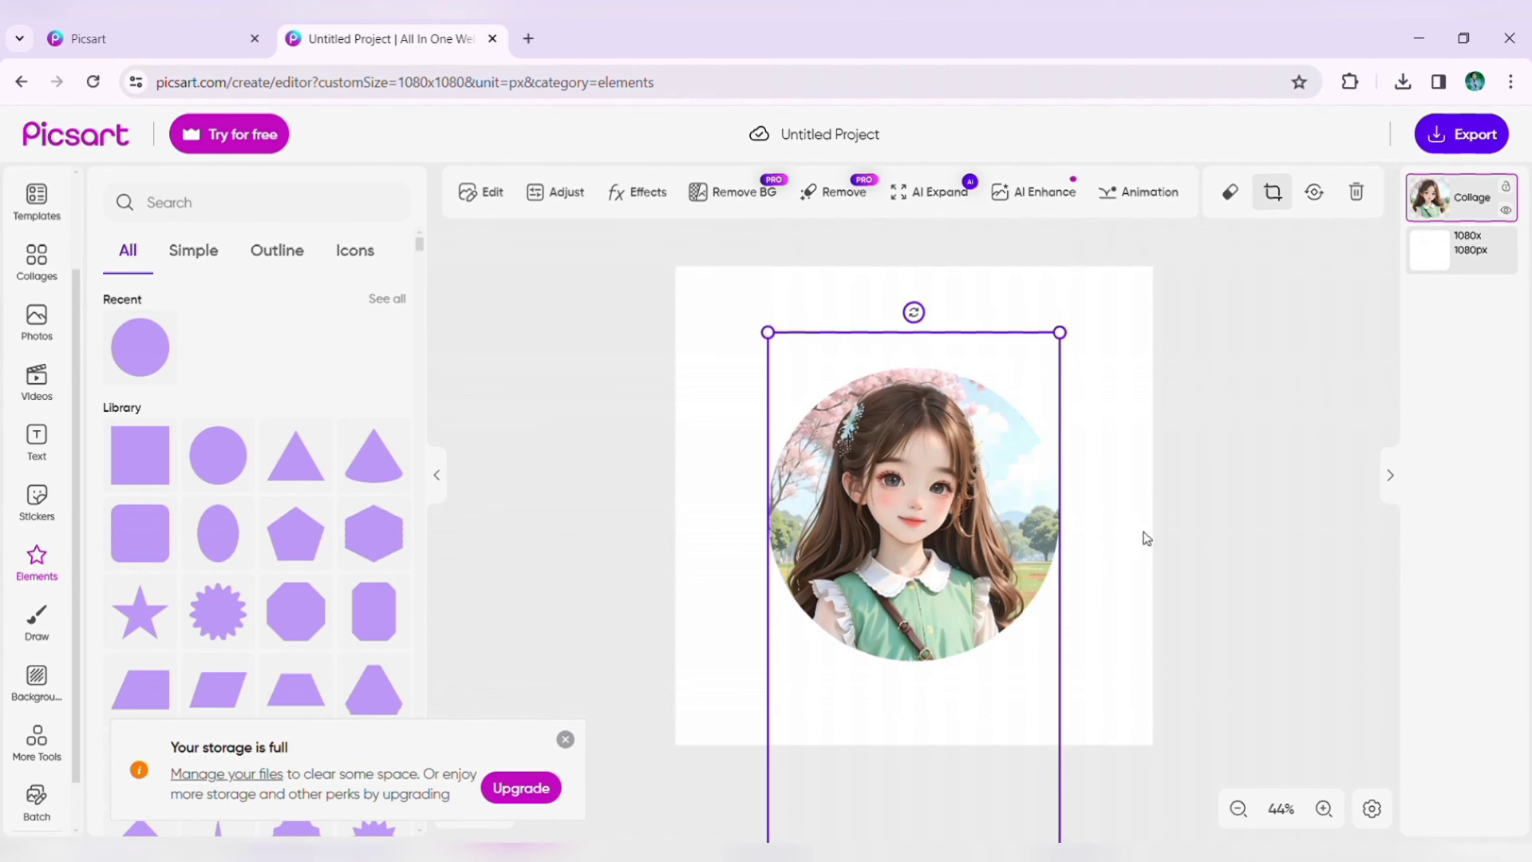
{"action": "left_click", "coordinate": [1121, 442]}
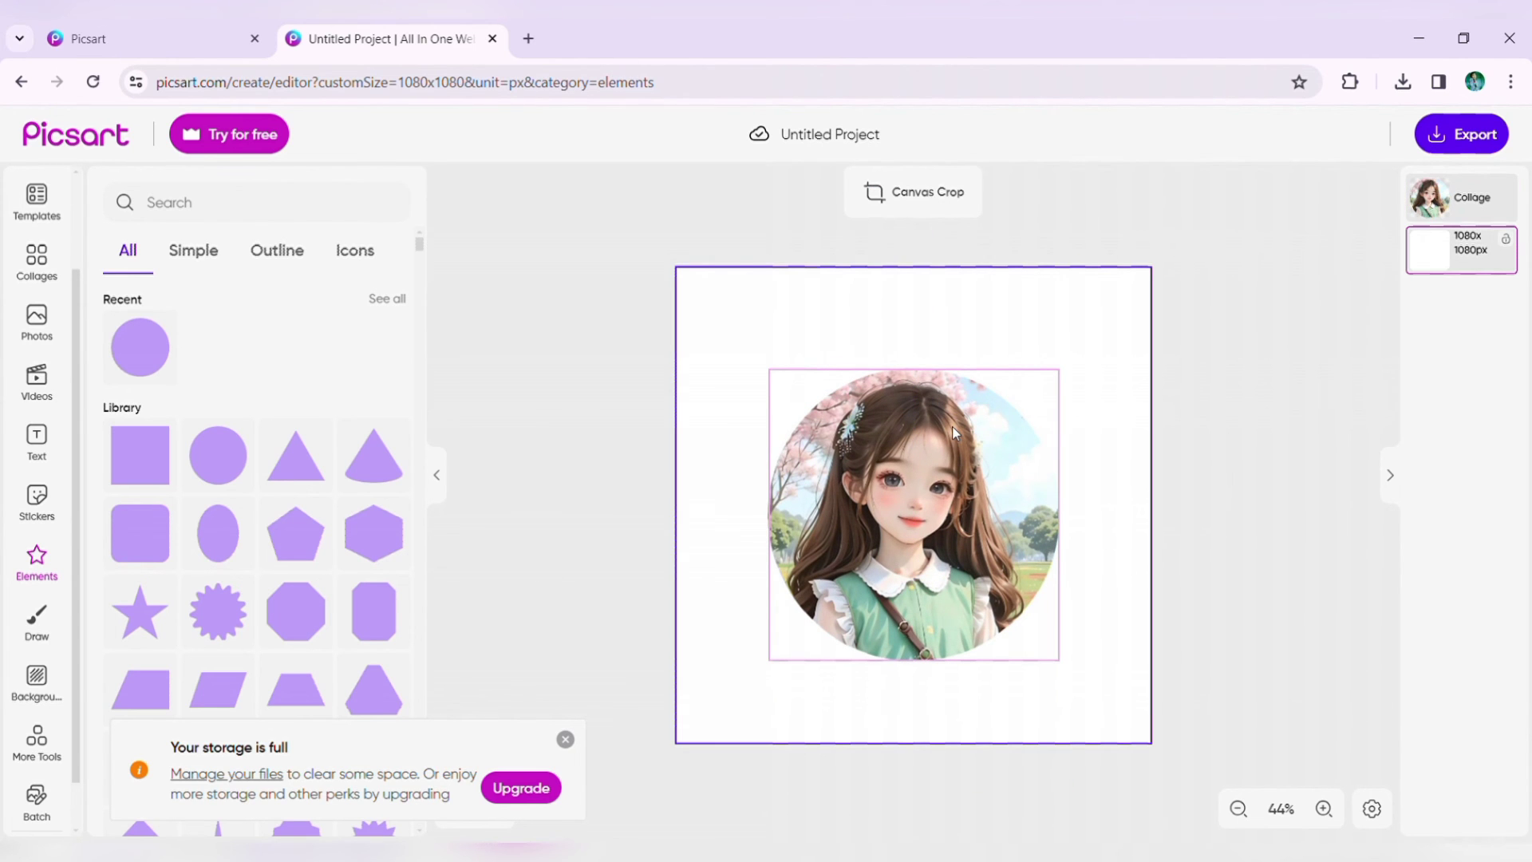